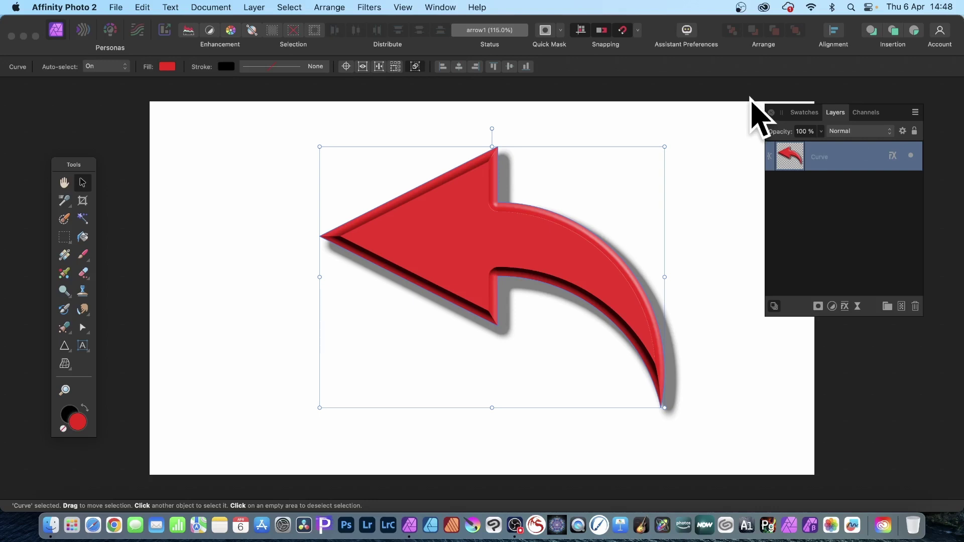
Delete the red curved arrow Curve layer, leaving the arrow1 canvas blank
key(Delete)
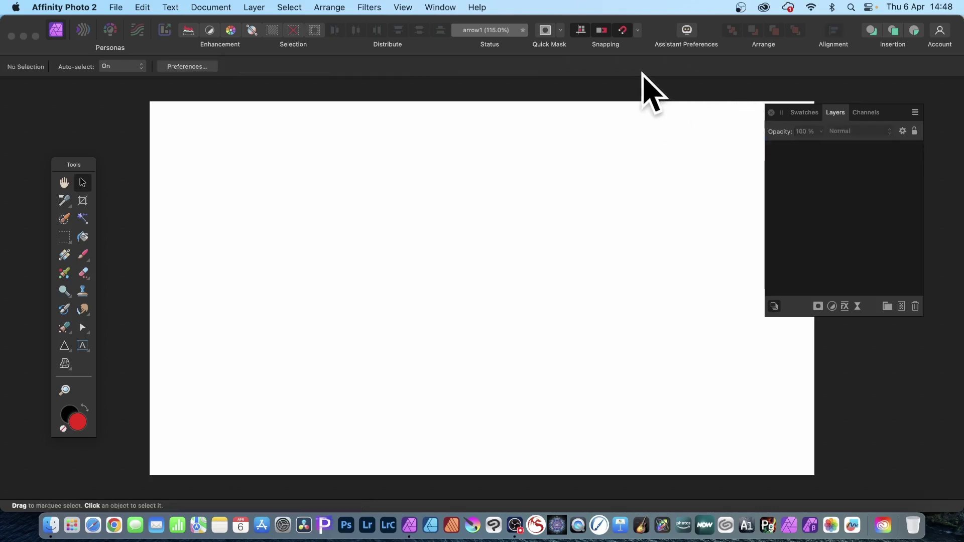
Draw a large red circle with the Ellipse Tool and shift it up-left
click(64, 346)
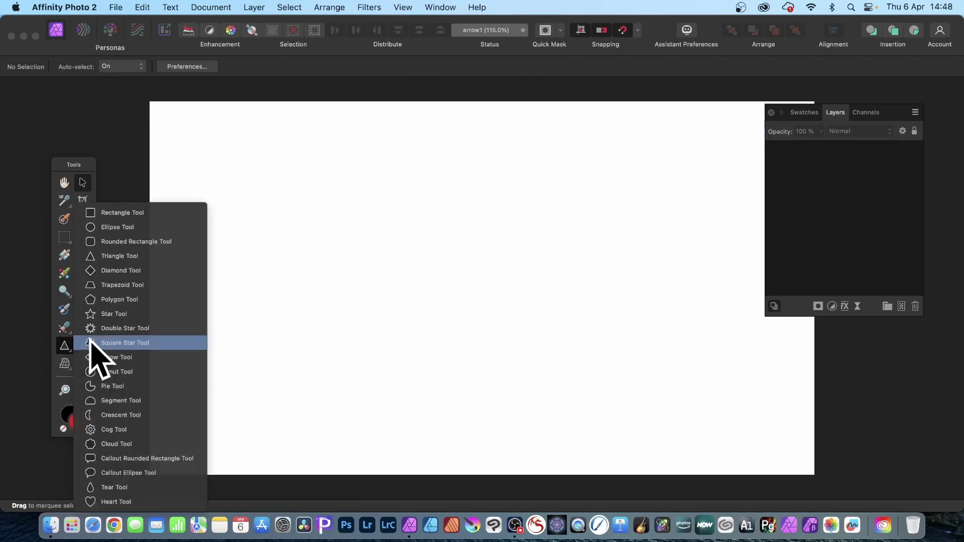
click(123, 227)
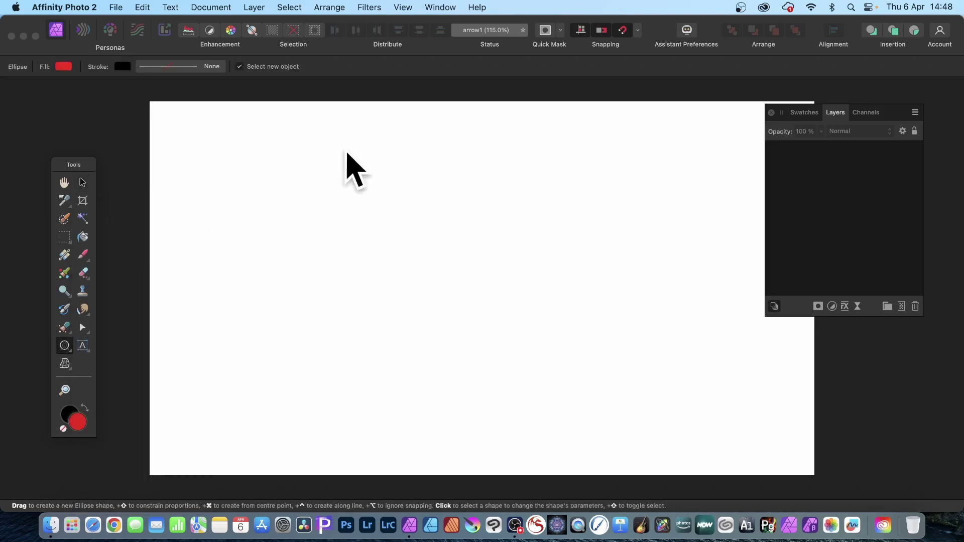
drag(337, 139, 629, 414)
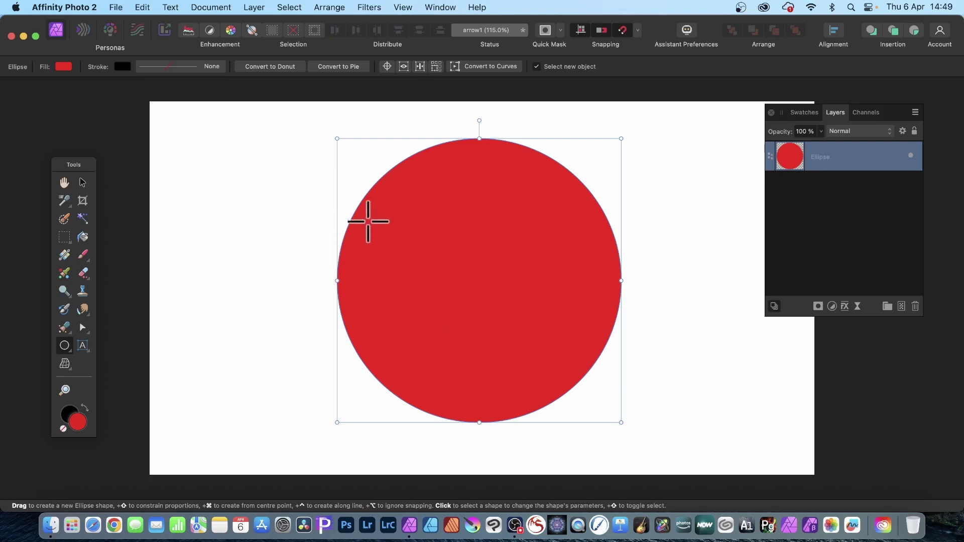
click(82, 182)
drag(548, 260, 497, 236)
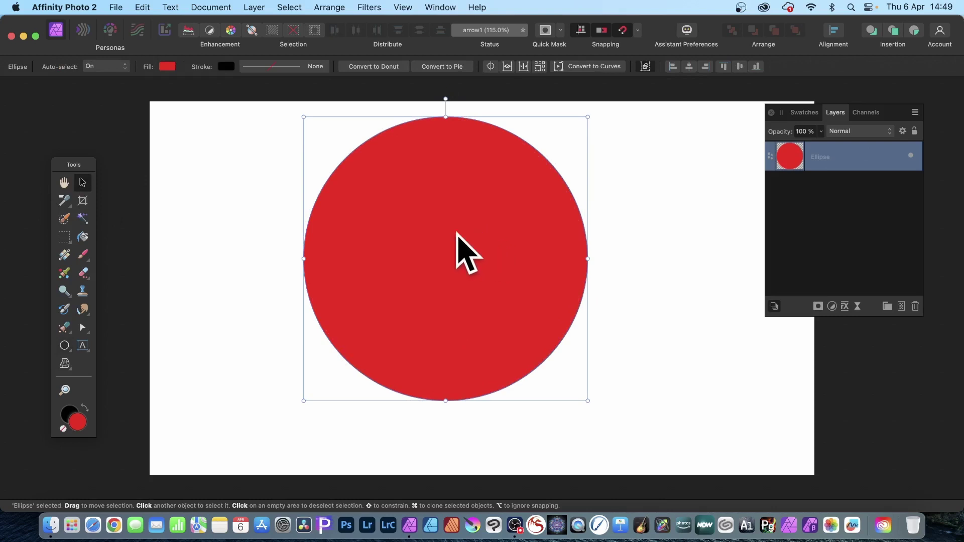
Make an overlapping circle copy offset down-right and select both Ellipse layers
drag(445, 230, 482, 257)
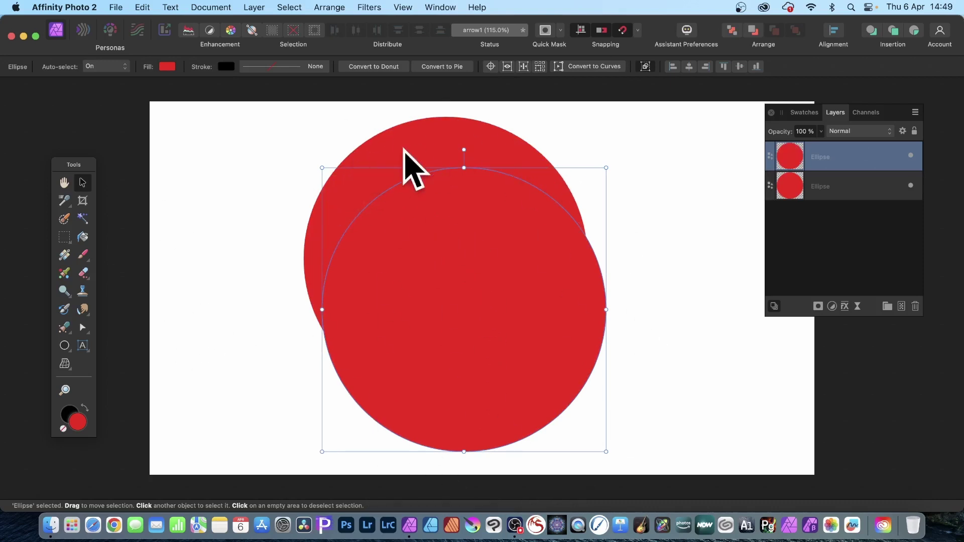
drag(519, 211, 515, 216)
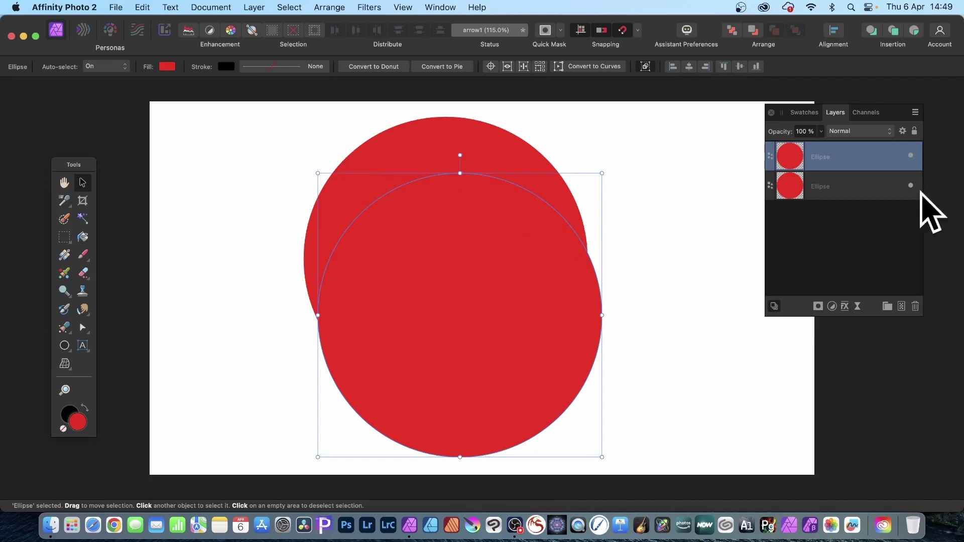
shift+click(829, 187)
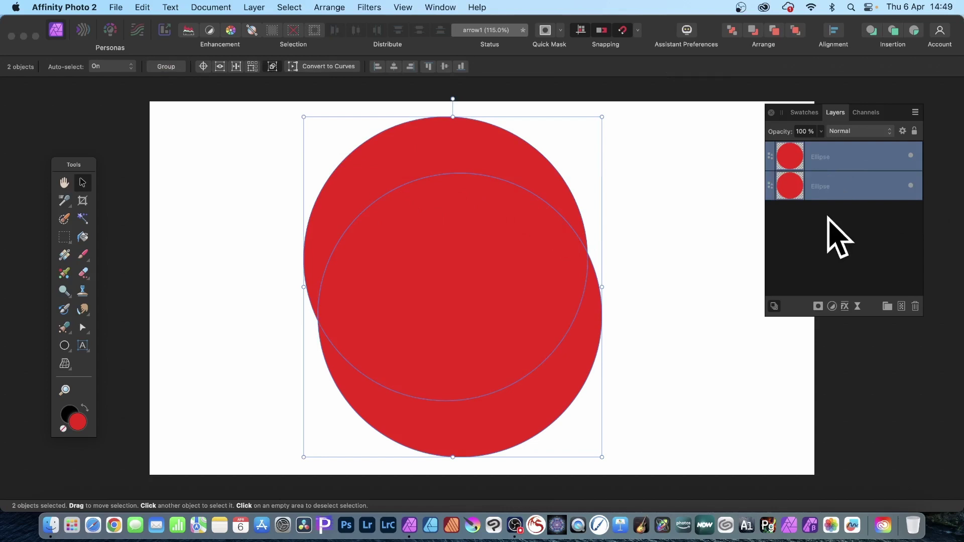
Subtract the lower circle with Layer > Geometry > Subtract, then nudge the crescent right
click(256, 6)
scroll(340, 251, down, 3)
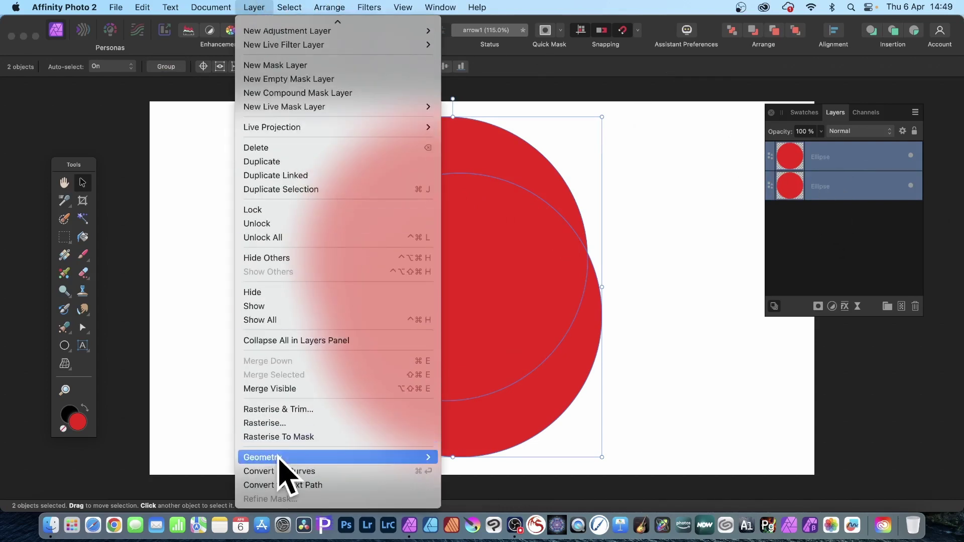
mouse_move(281, 457)
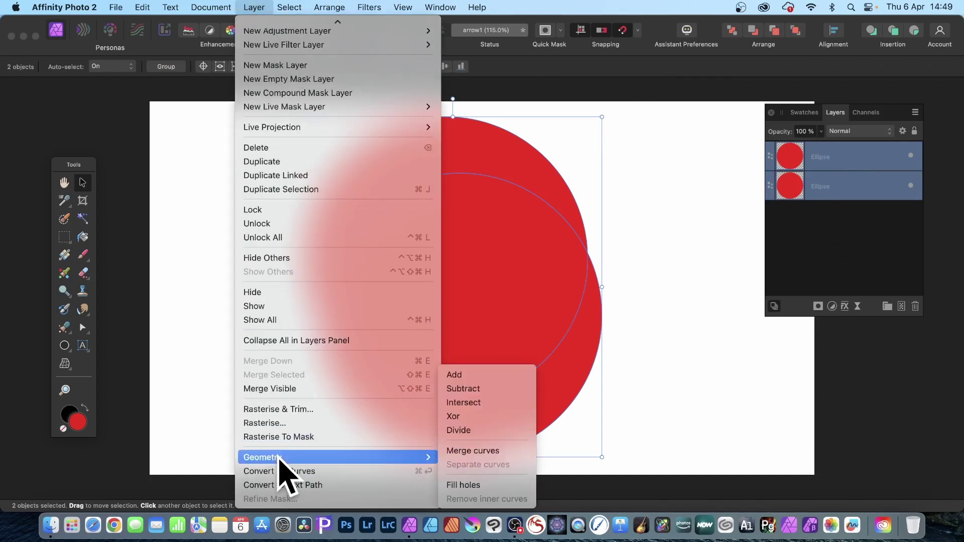
click(463, 390)
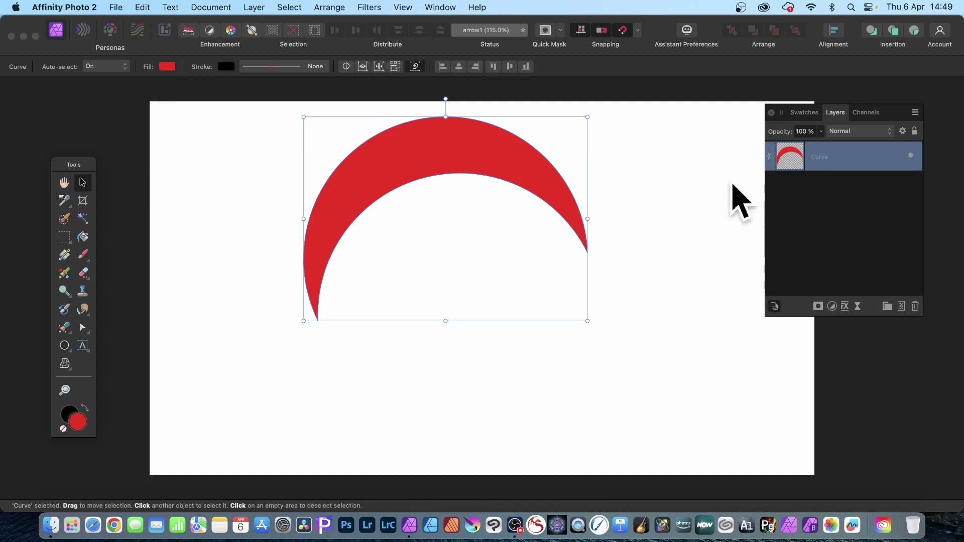
drag(488, 160, 501, 163)
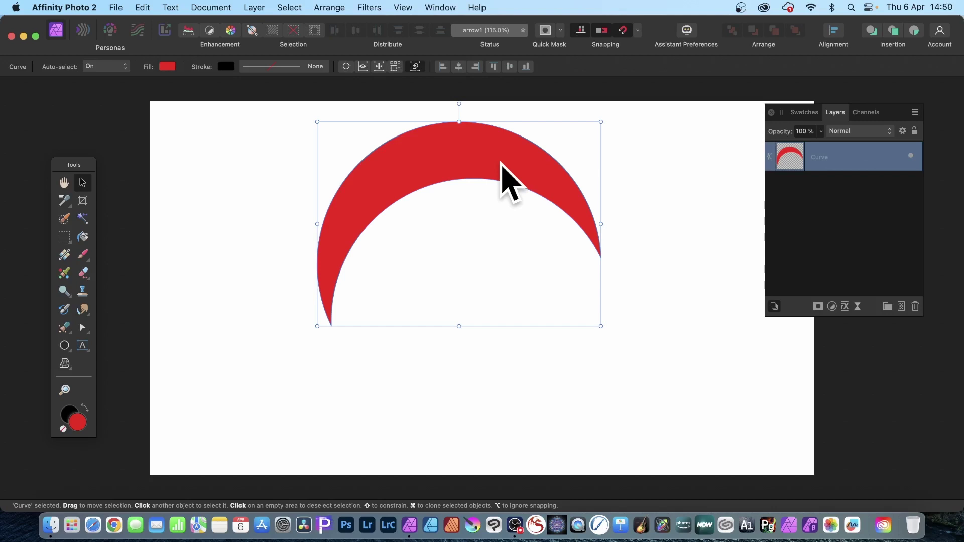
Draw a tall red rectangle over the crescent's left half and select it with the Curve layer
click(65, 345)
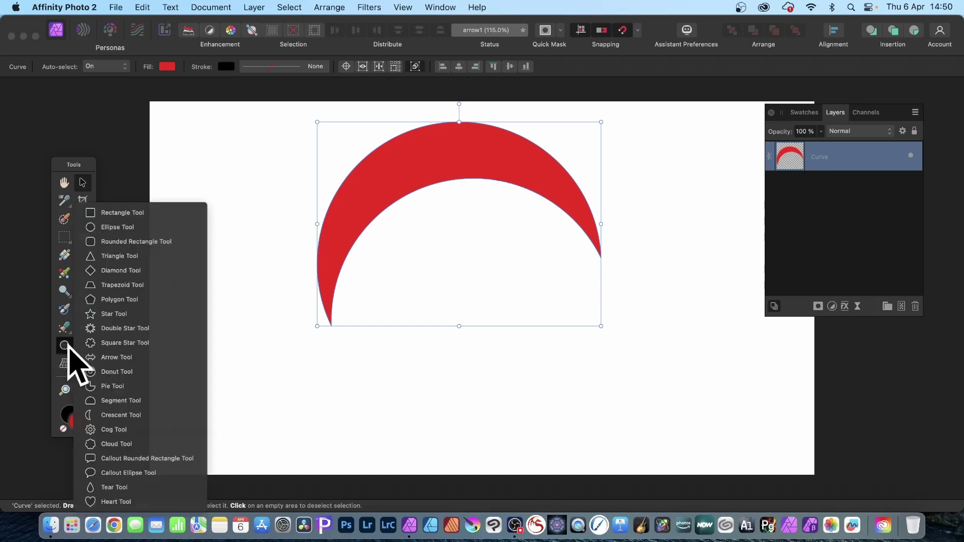
click(132, 213)
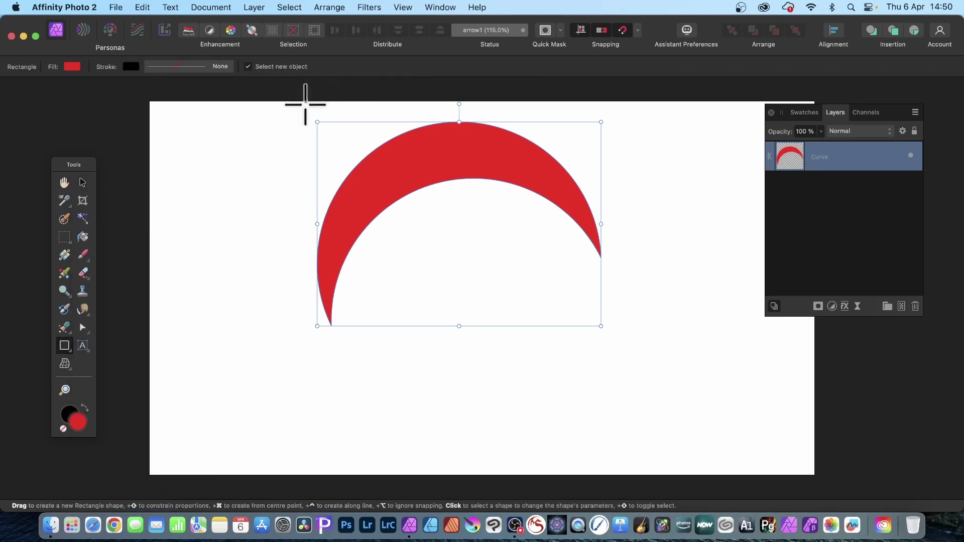
drag(300, 90, 470, 375)
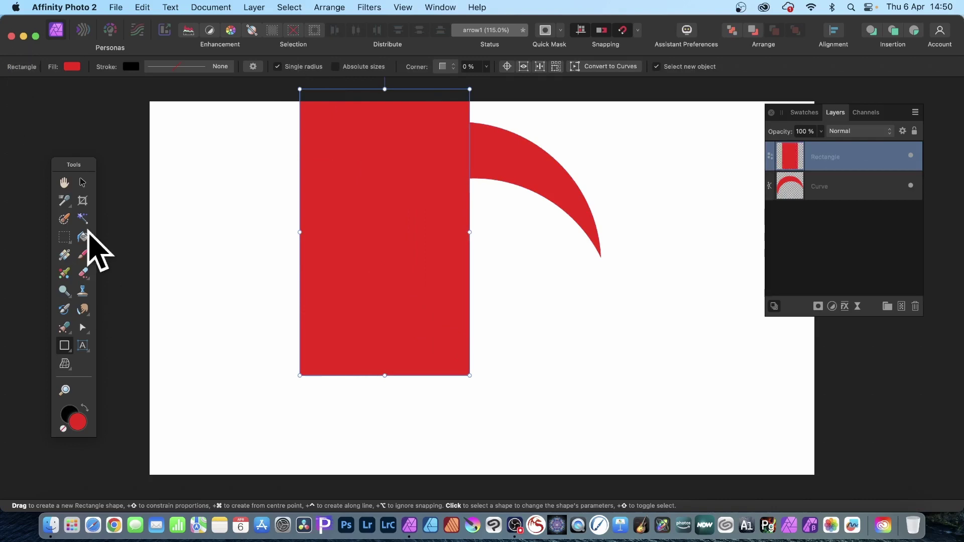
click(82, 183)
drag(422, 198, 400, 102)
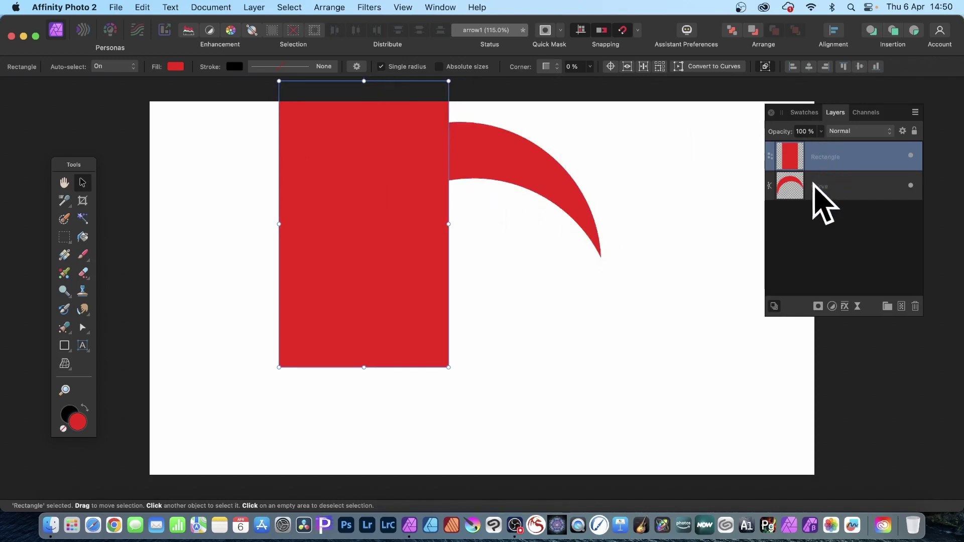
shift+click(819, 185)
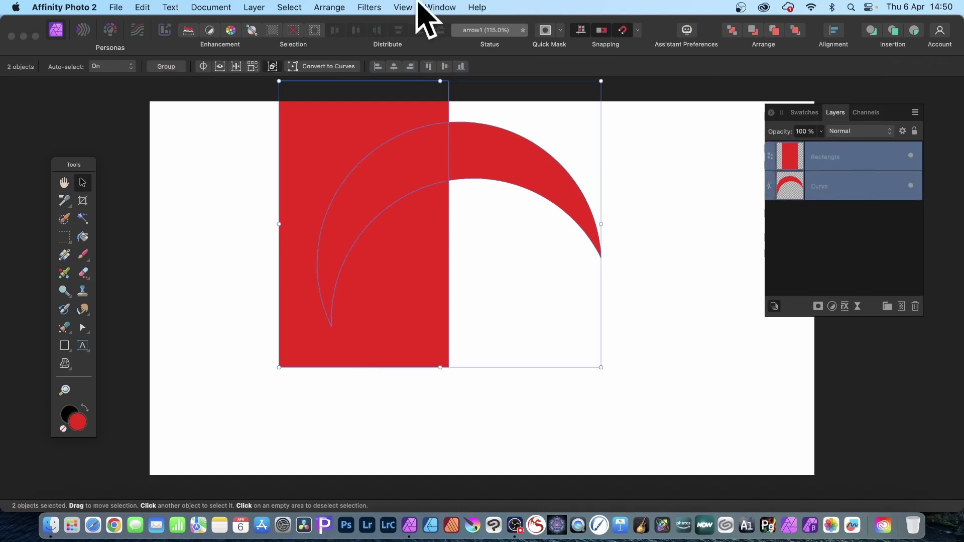
click(255, 6)
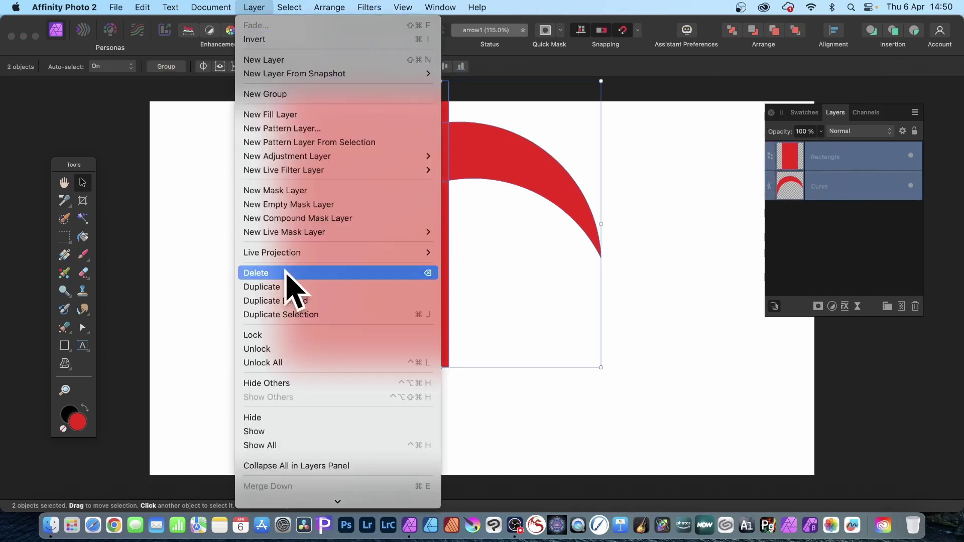
scroll(291, 279, down, 5)
mouse_move(305, 456)
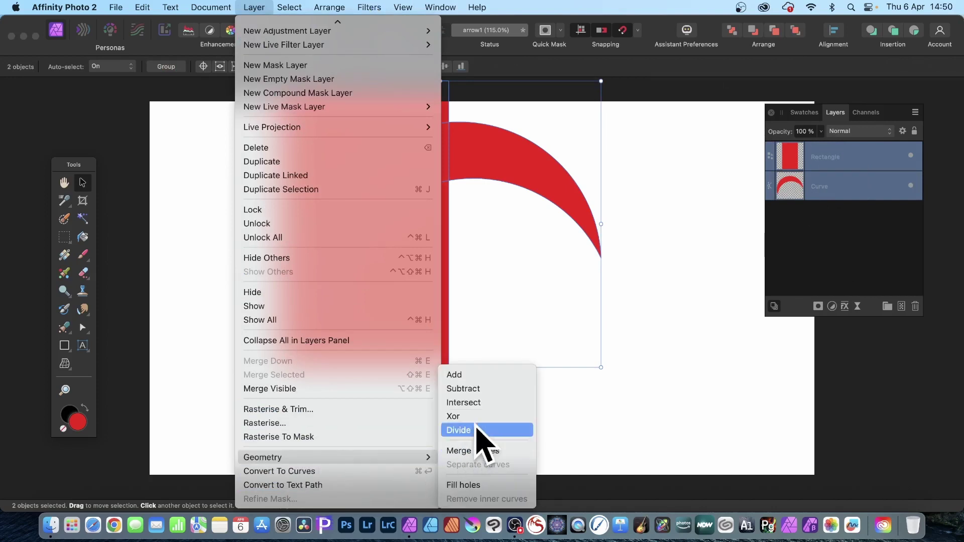
click(472, 389)
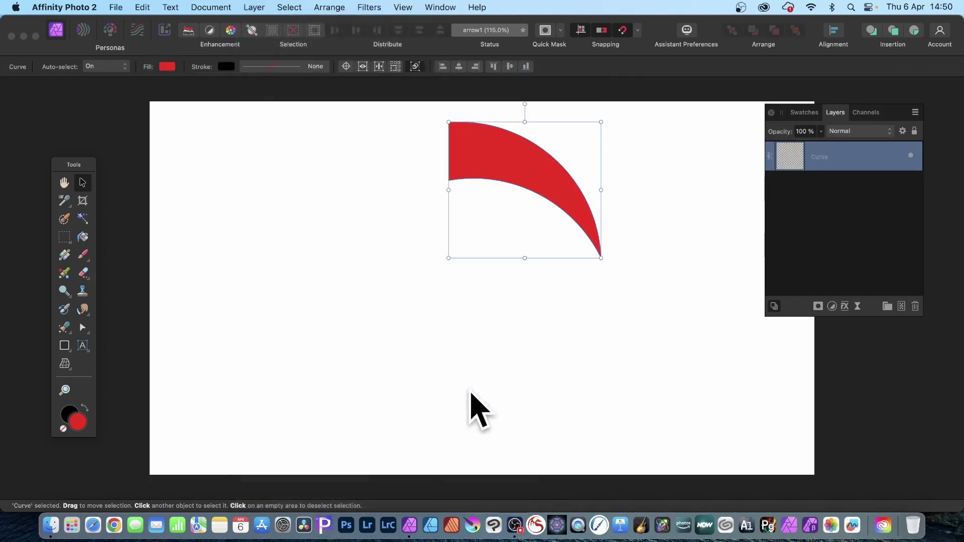
drag(481, 139, 454, 160)
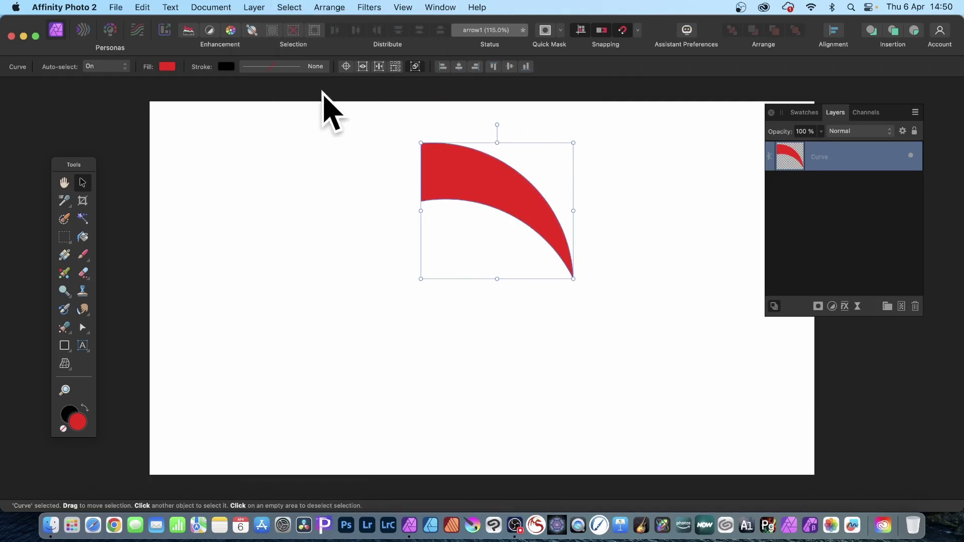
Draw a narrow red triangle beside the curved shape with the Triangle Tool
click(62, 344)
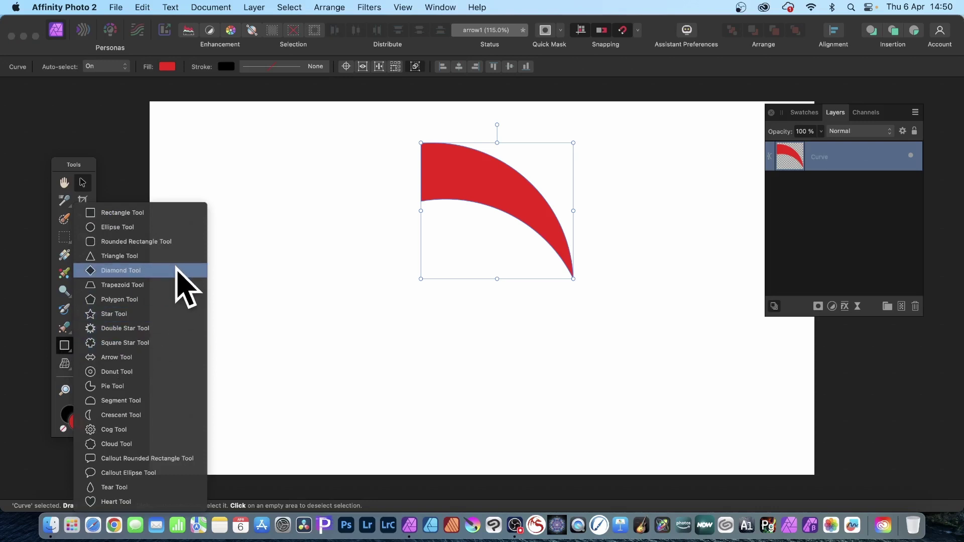
click(151, 258)
drag(303, 130, 420, 254)
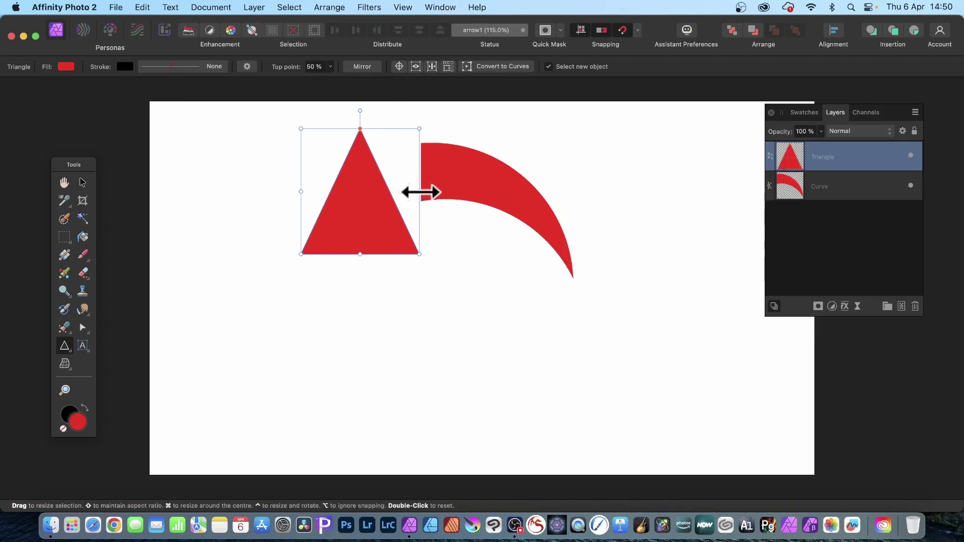
drag(419, 192, 456, 192)
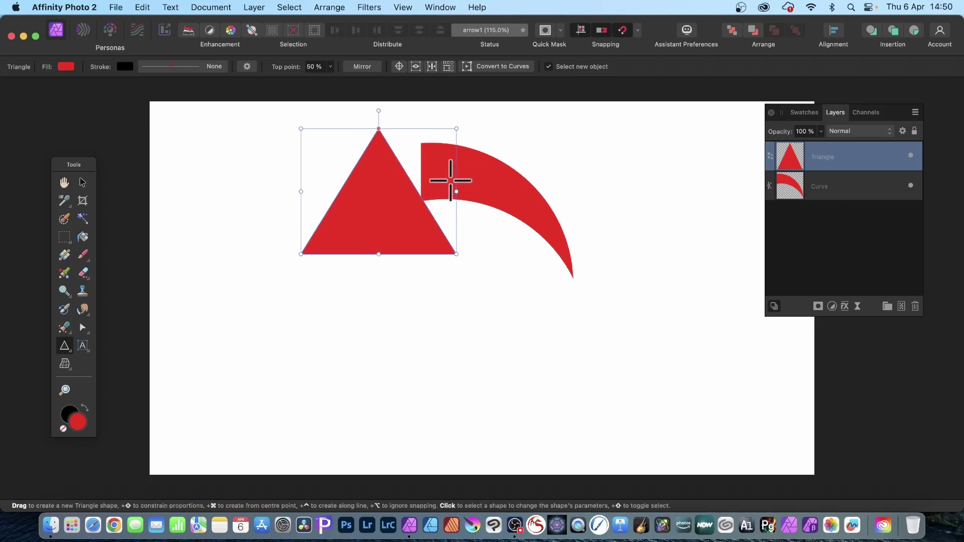
Rotate the triangle to point left, place it on the curve's top end, and select both
click(82, 182)
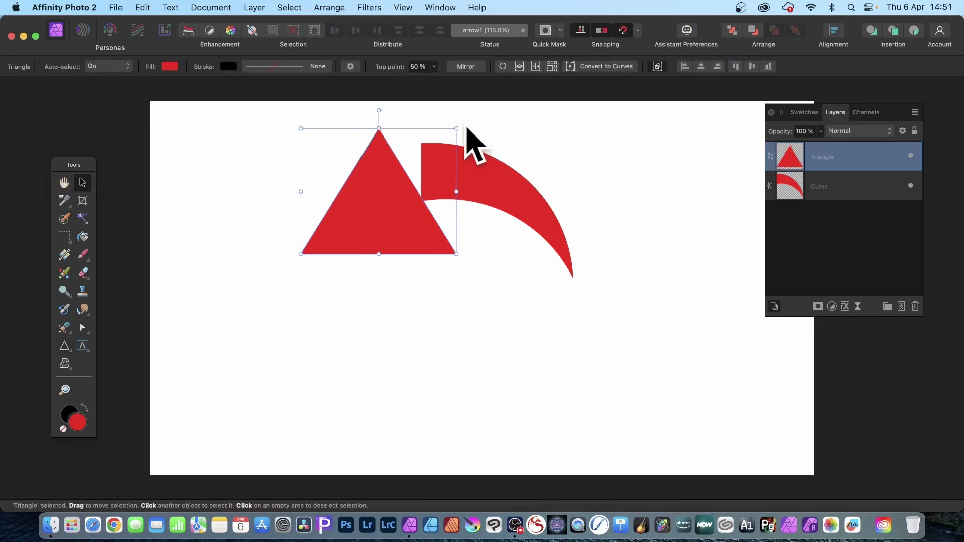
drag(459, 129, 317, 98)
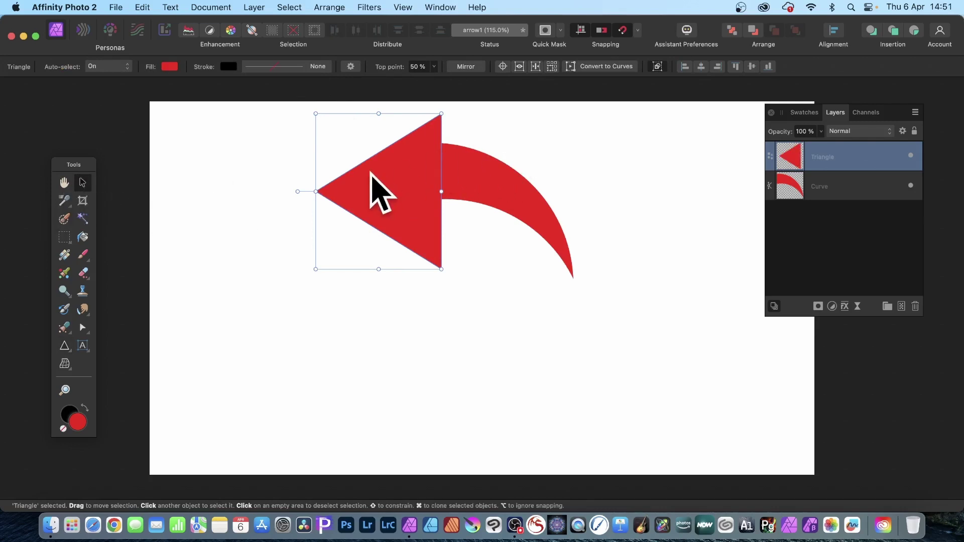
drag(372, 171, 362, 149)
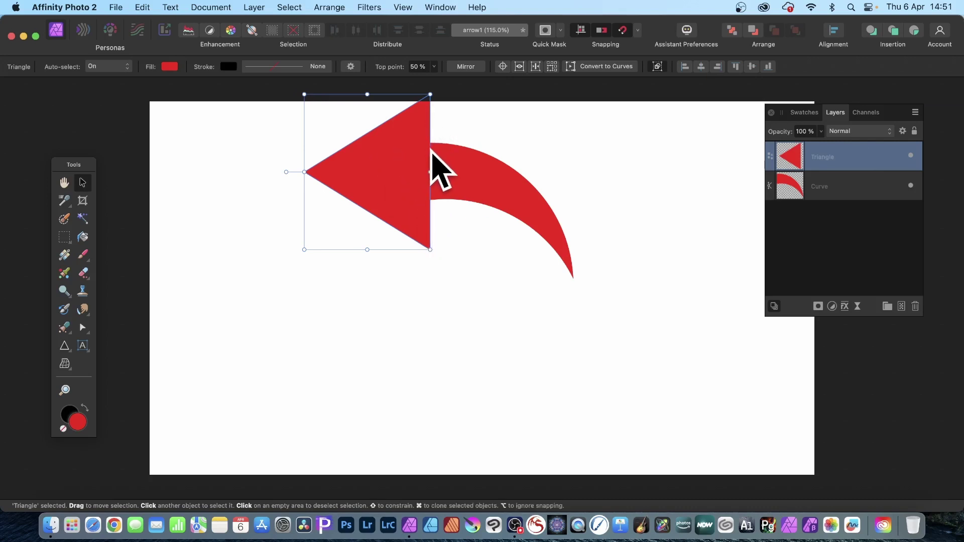
drag(247, 94, 681, 317)
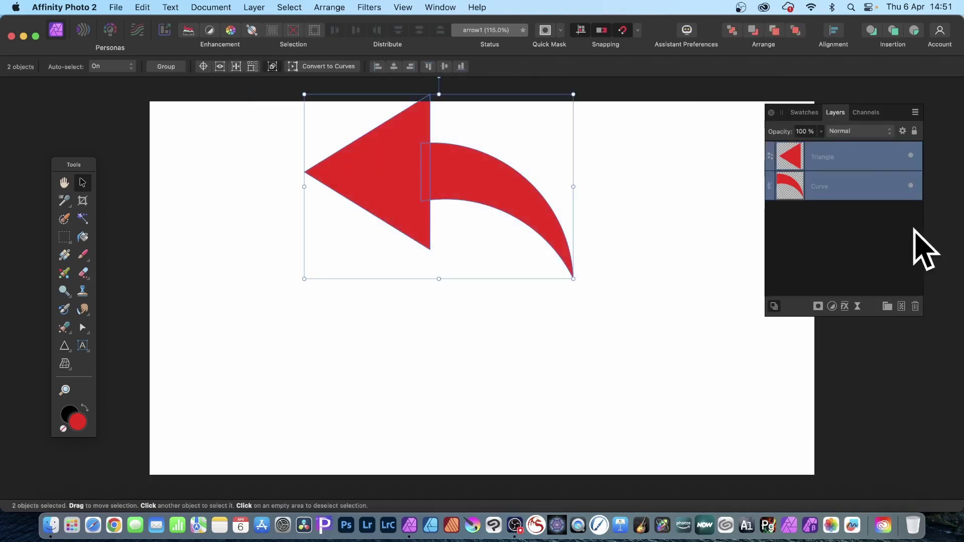
Join the triangle and arc with Layer > Geometry > Add, then move the arrow lower
click(254, 7)
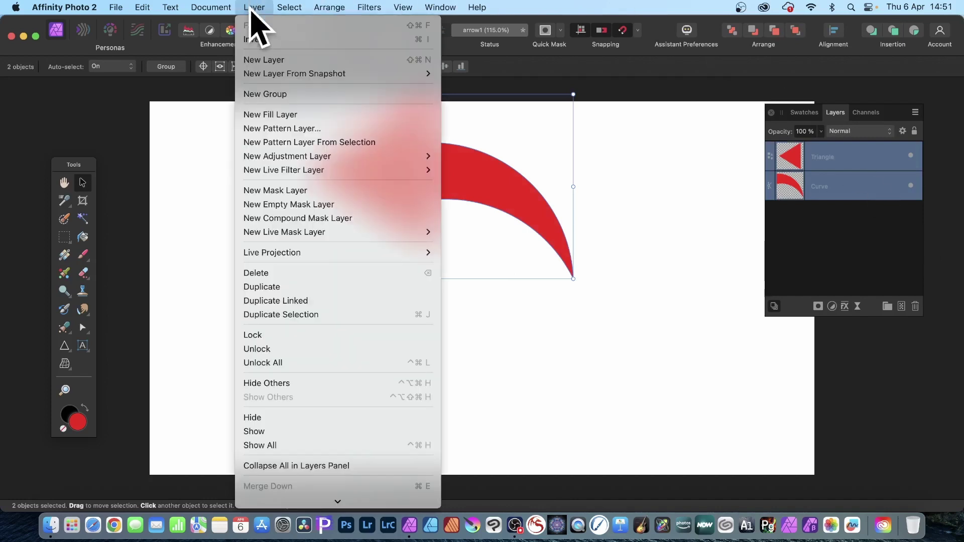
mouse_move(291, 457)
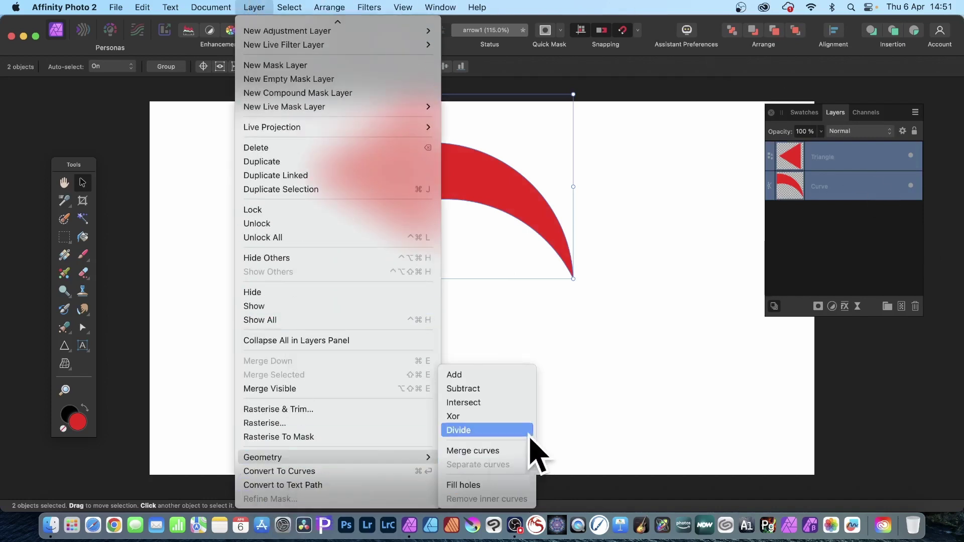
click(470, 383)
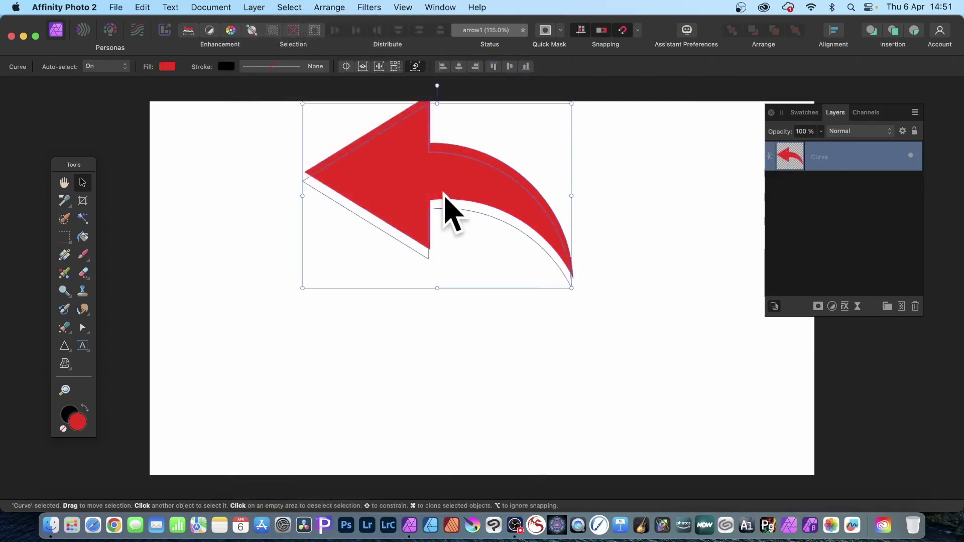
drag(445, 186, 442, 218)
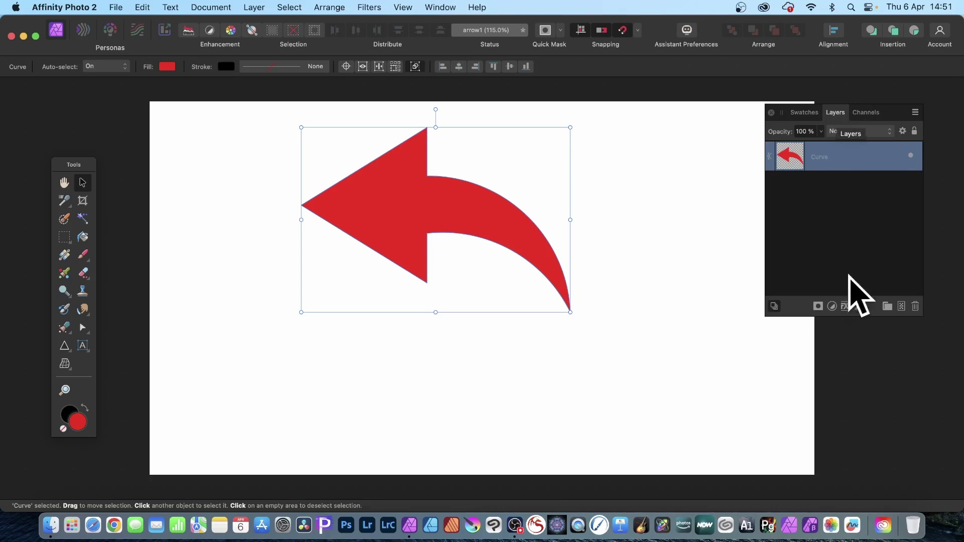
Enable Outer Shadow on the arrow with 13.7 px radius, 16.4 px offset and 48% intensity
click(845, 306)
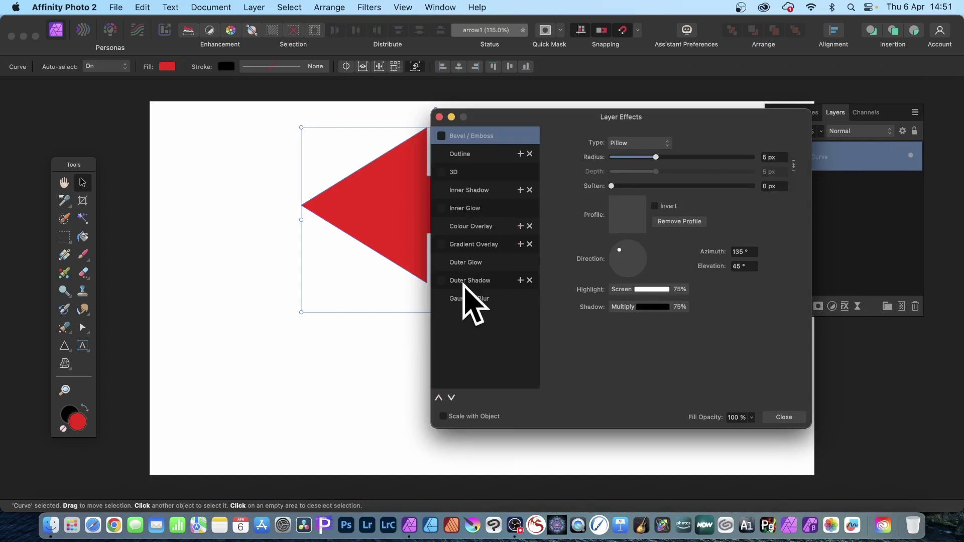
click(442, 280)
click(466, 279)
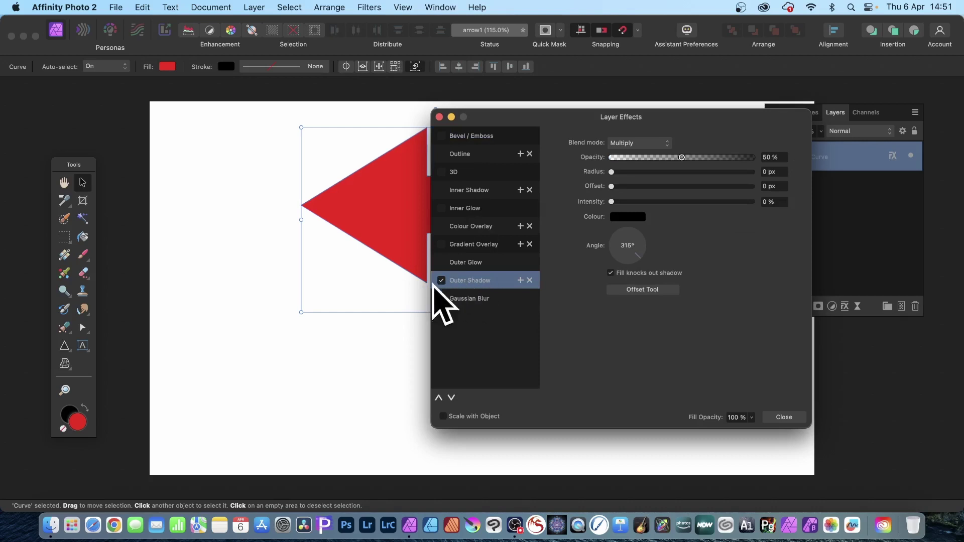
drag(631, 172, 690, 186)
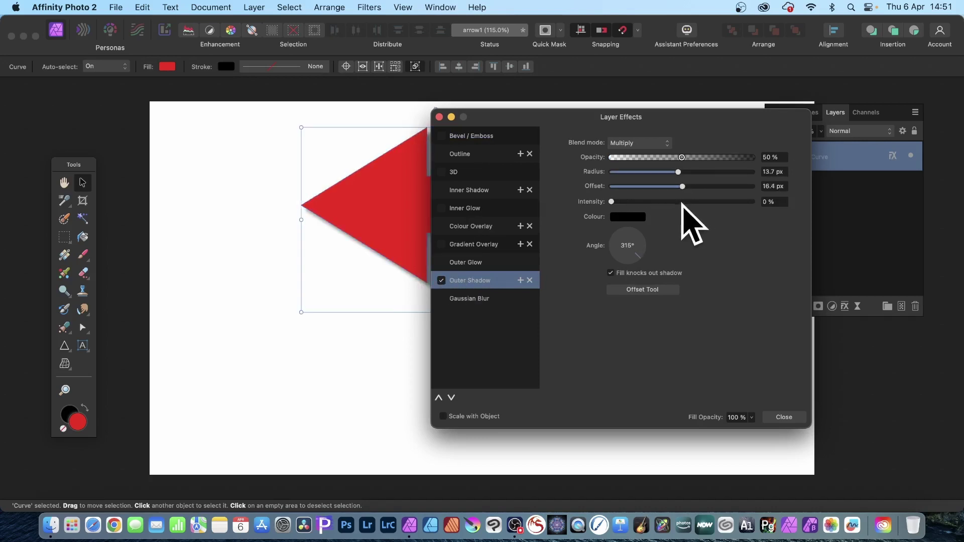
click(678, 201)
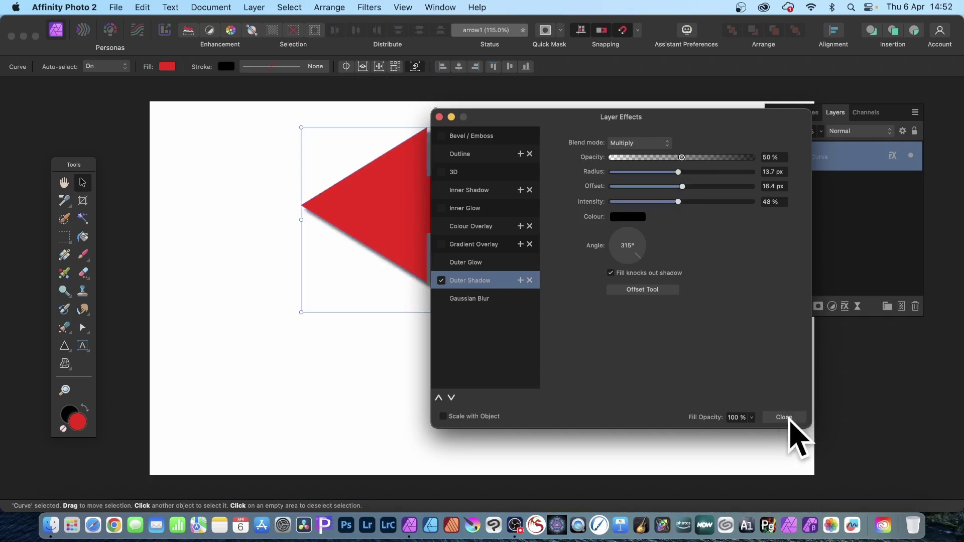
drag(607, 117, 650, 119)
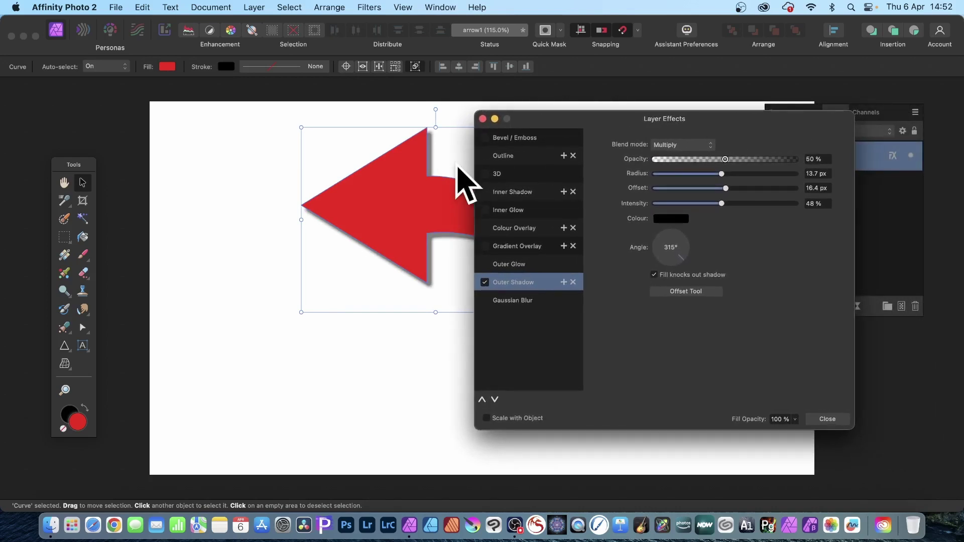
Enable a 3D effect with 22.6 px radius, then drag the arrow toward the right side
click(482, 175)
click(484, 174)
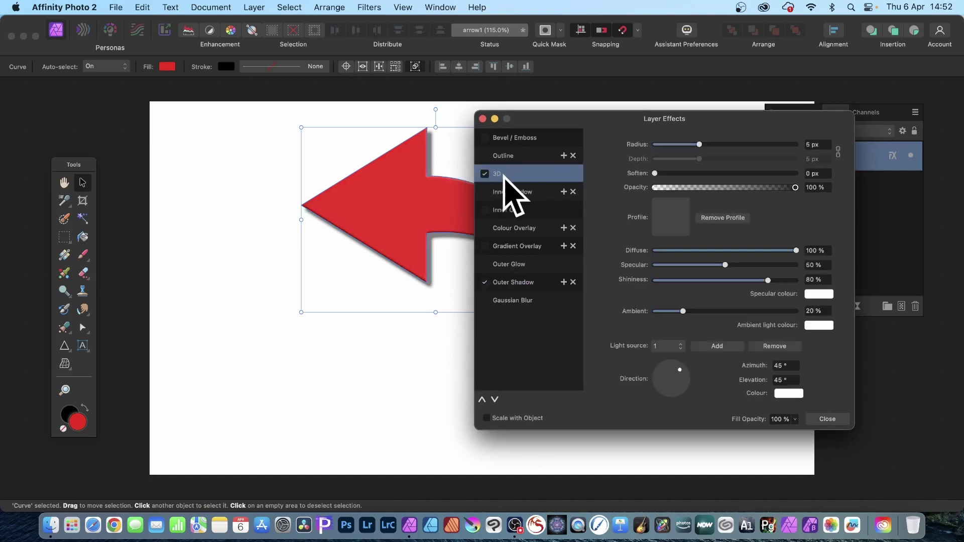
drag(699, 145, 737, 144)
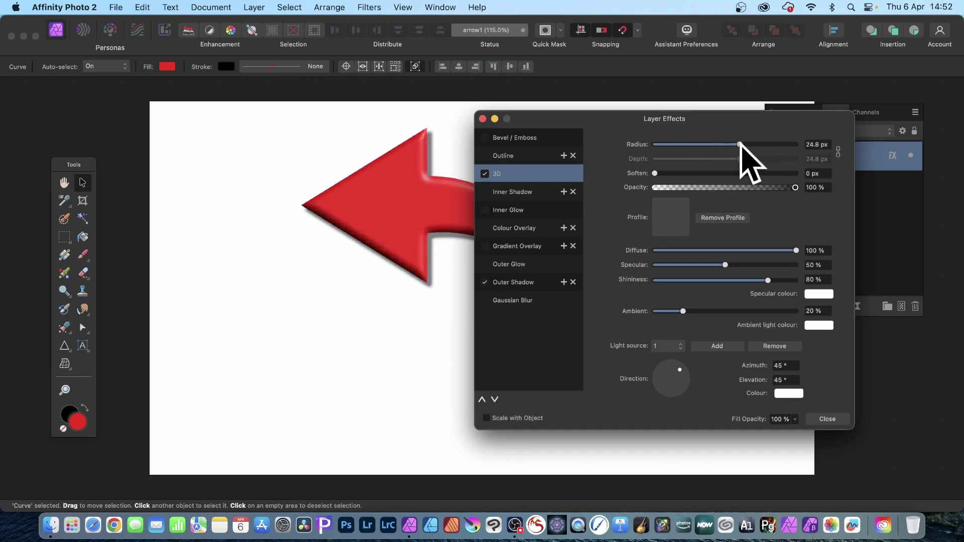
click(362, 215)
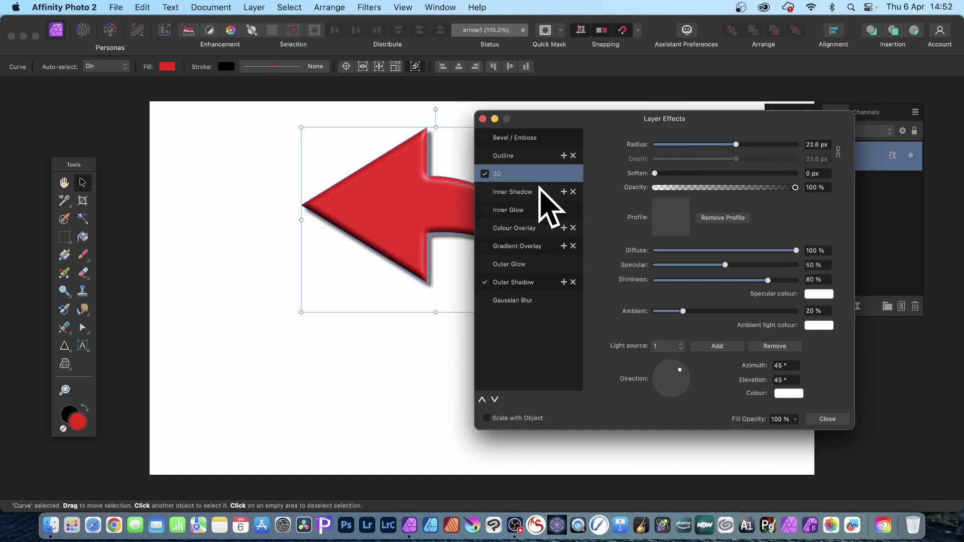
click(824, 419)
drag(405, 208, 557, 213)
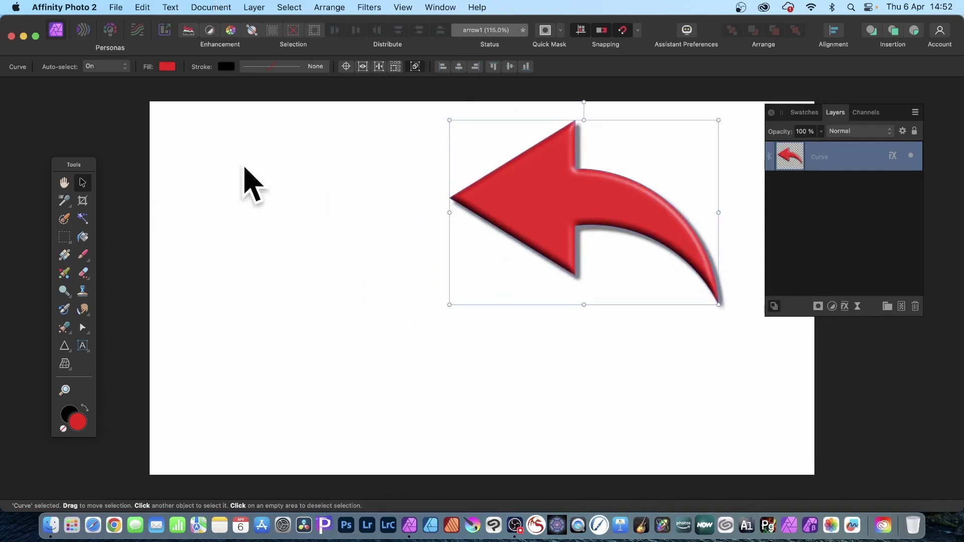